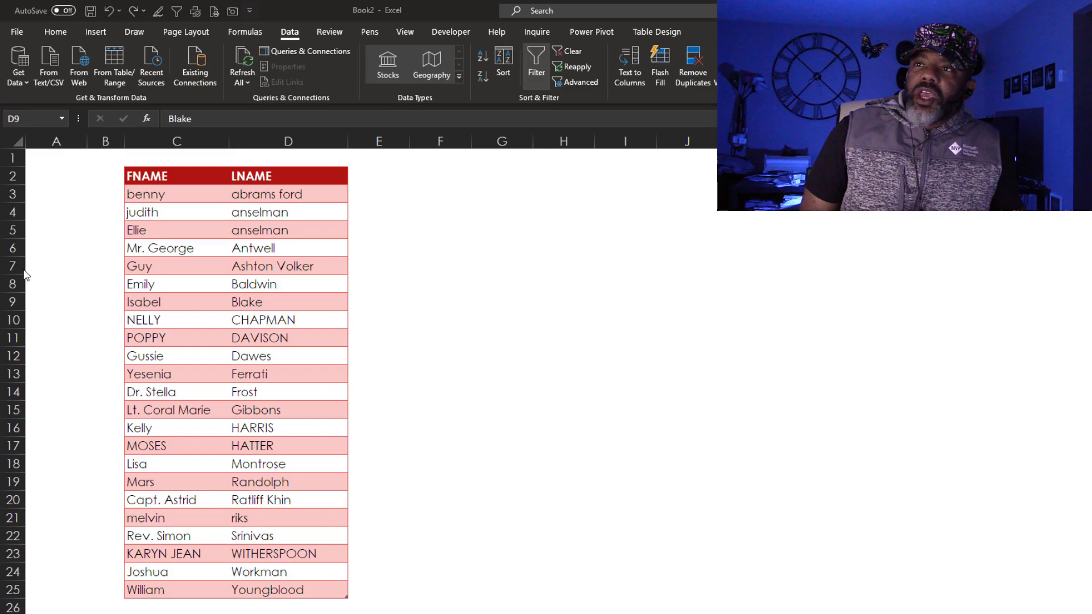
Switch back to the Excel FNAME/LNAME name table
key(alt+Tab)
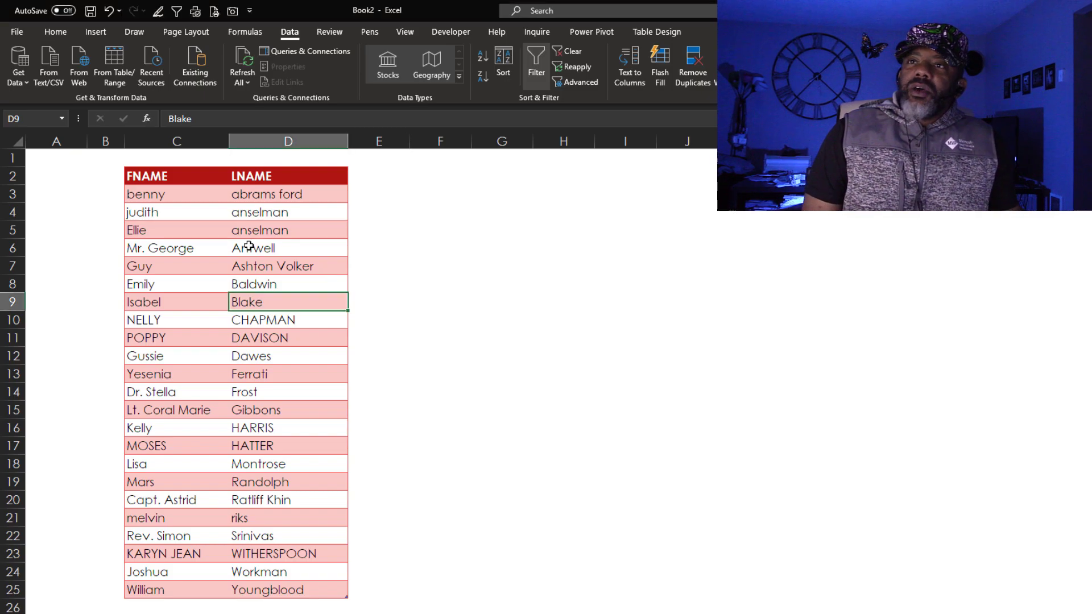
Load the name table into Power Query and start a Column From Examples
click(118, 59)
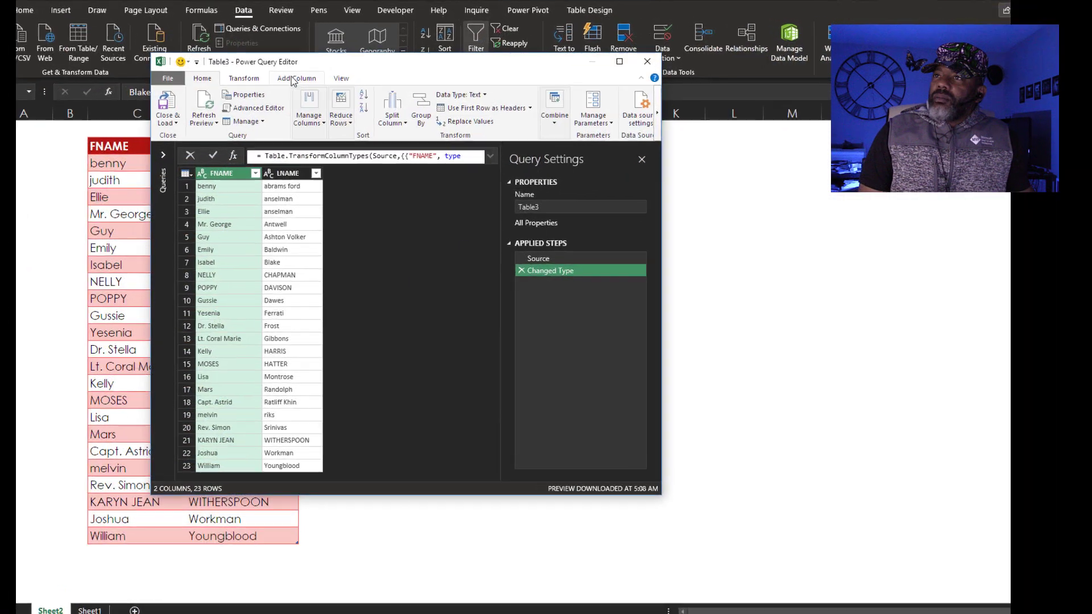
click(306, 92)
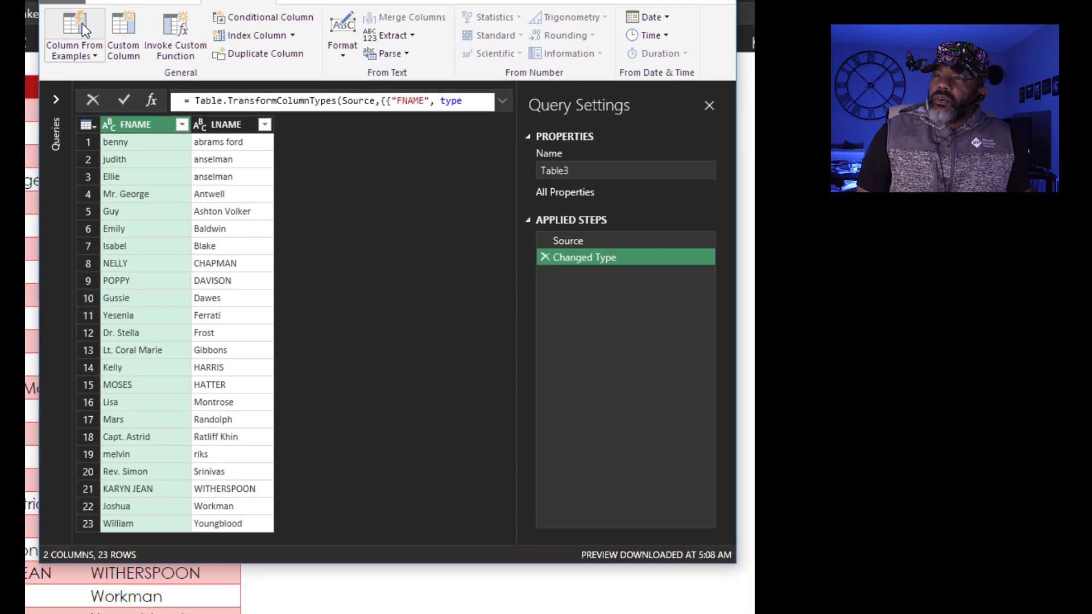
click(76, 29)
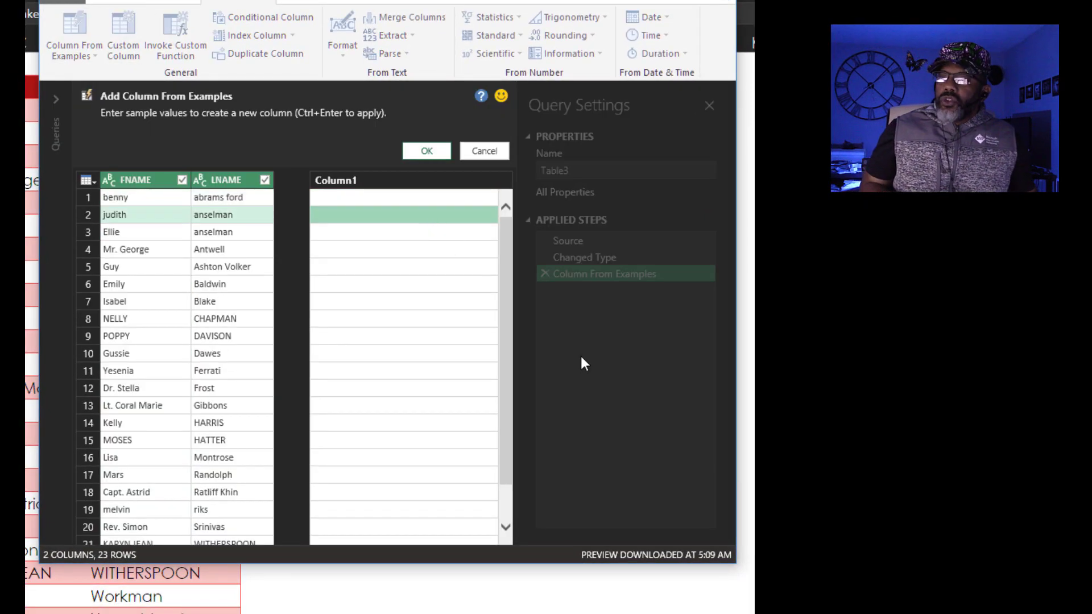
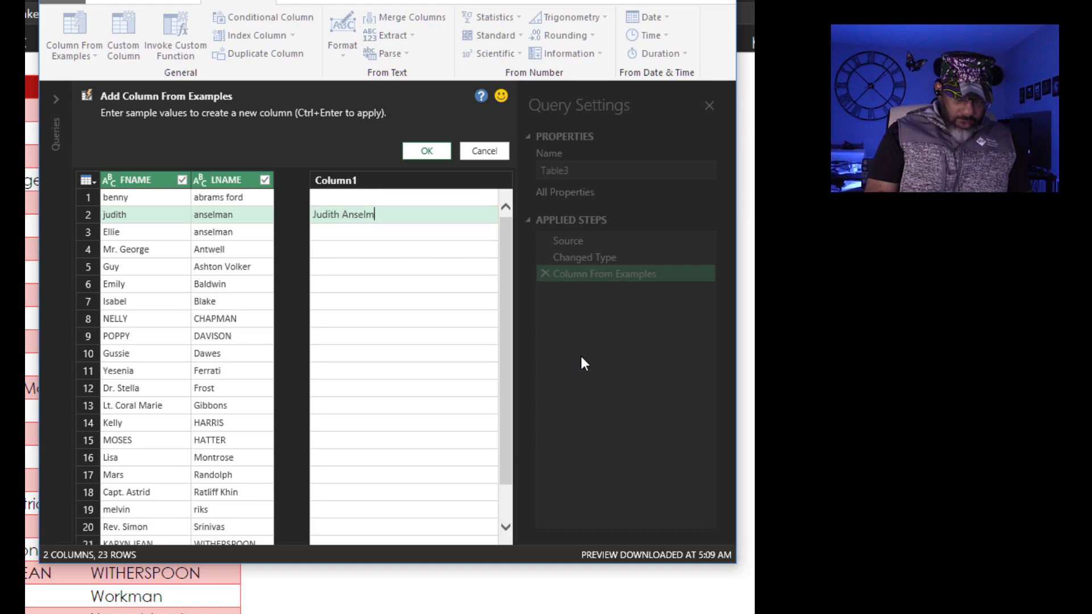
key(Return)
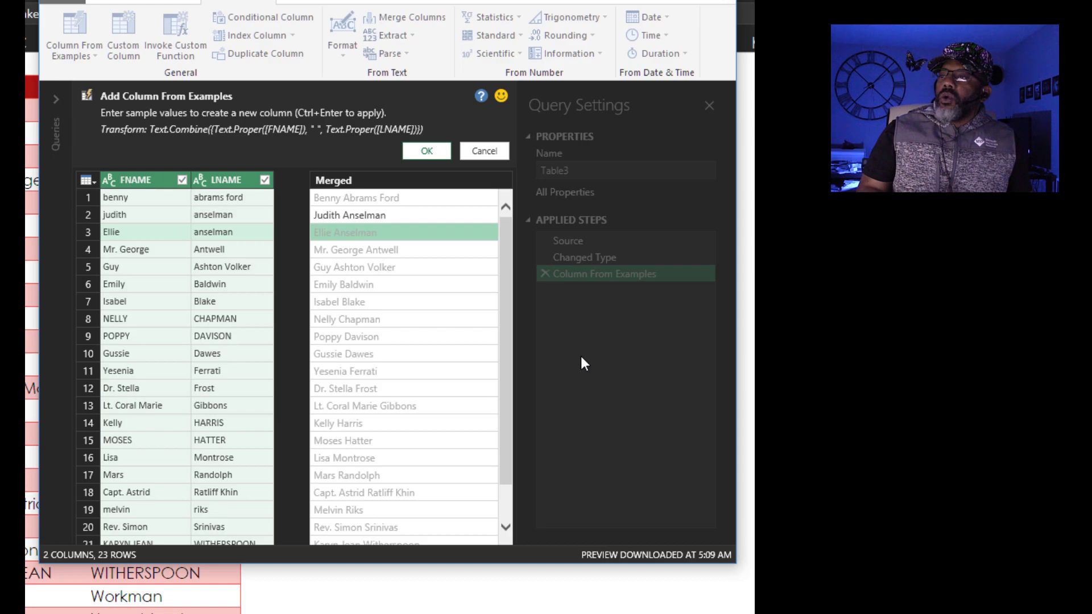
click(371, 250)
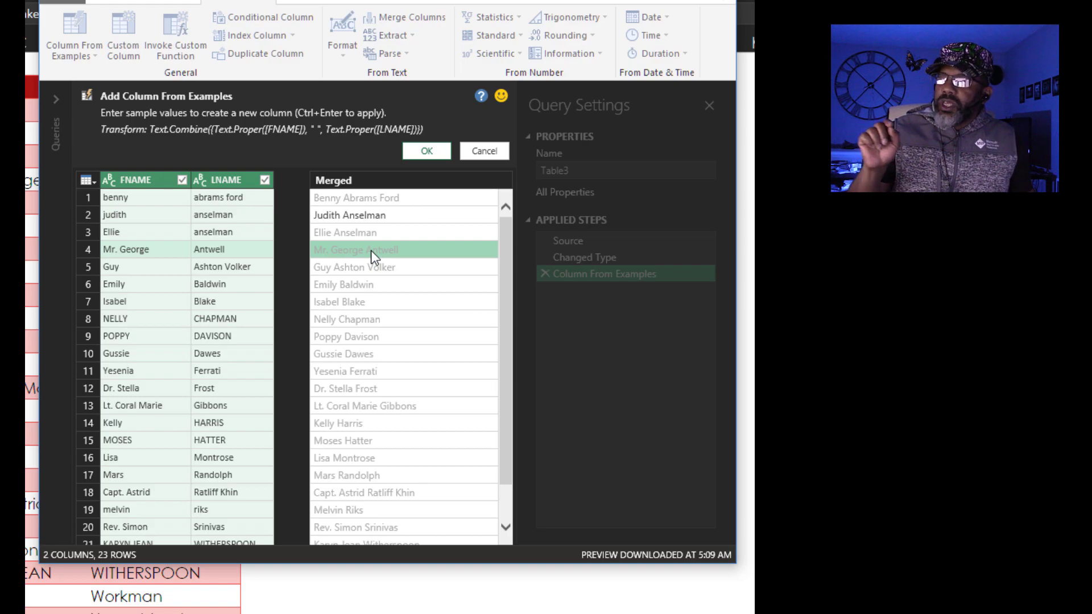
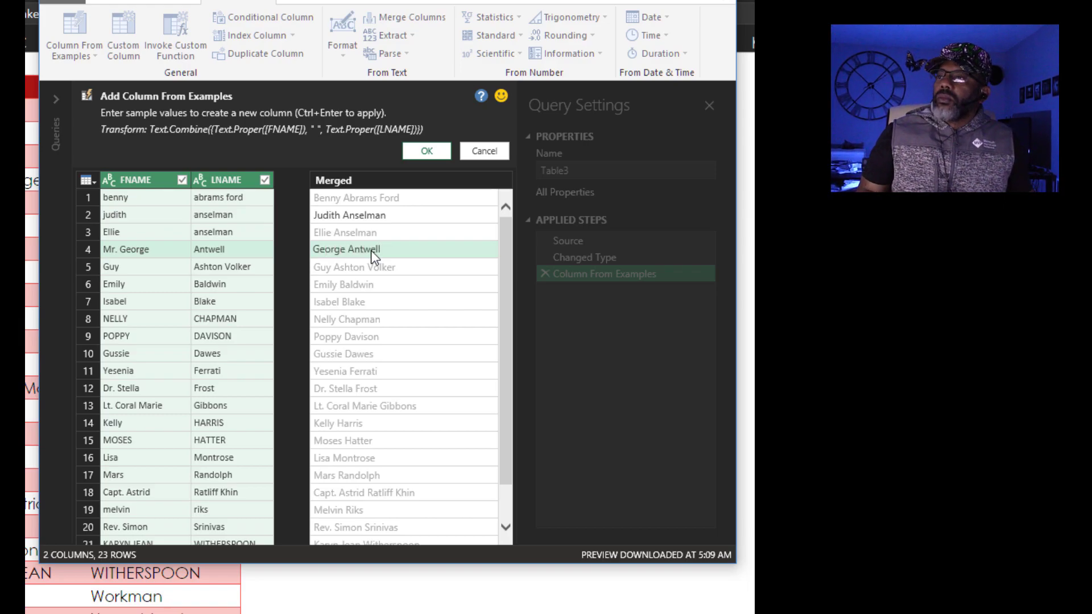
key(Return)
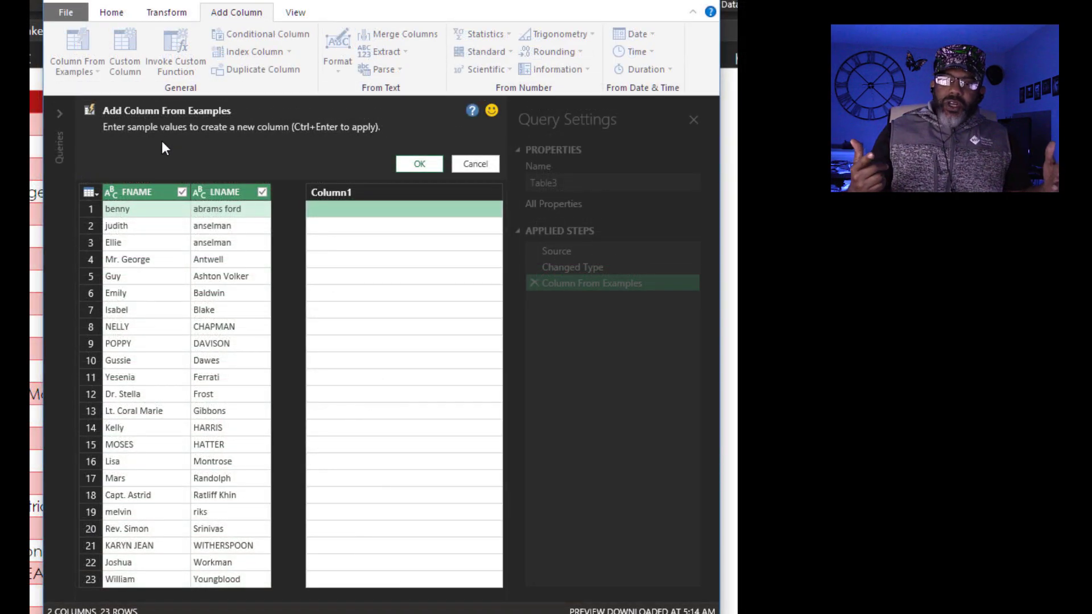
click(398, 411)
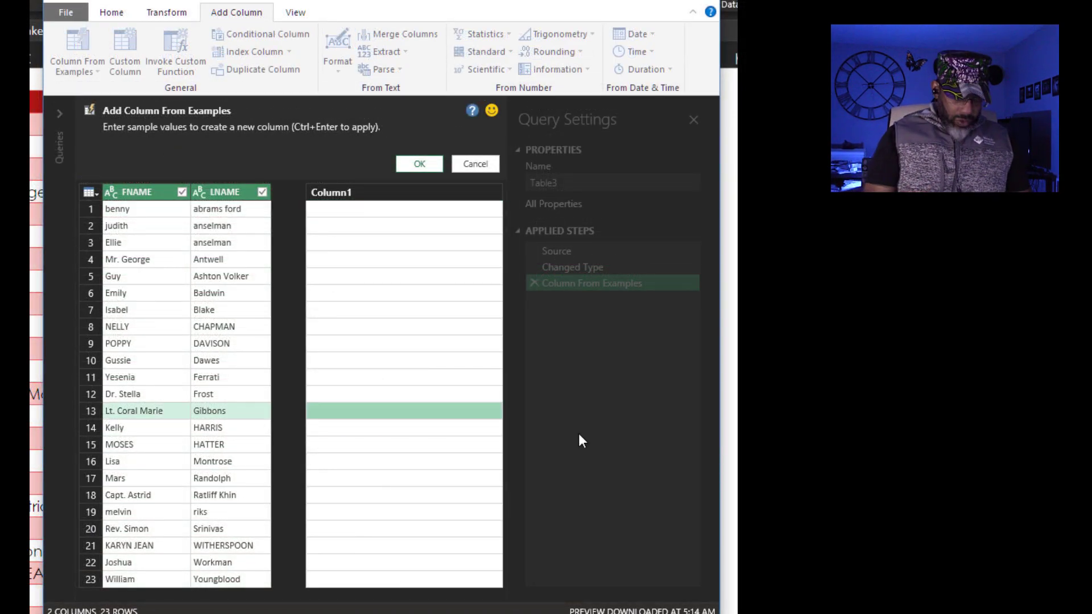
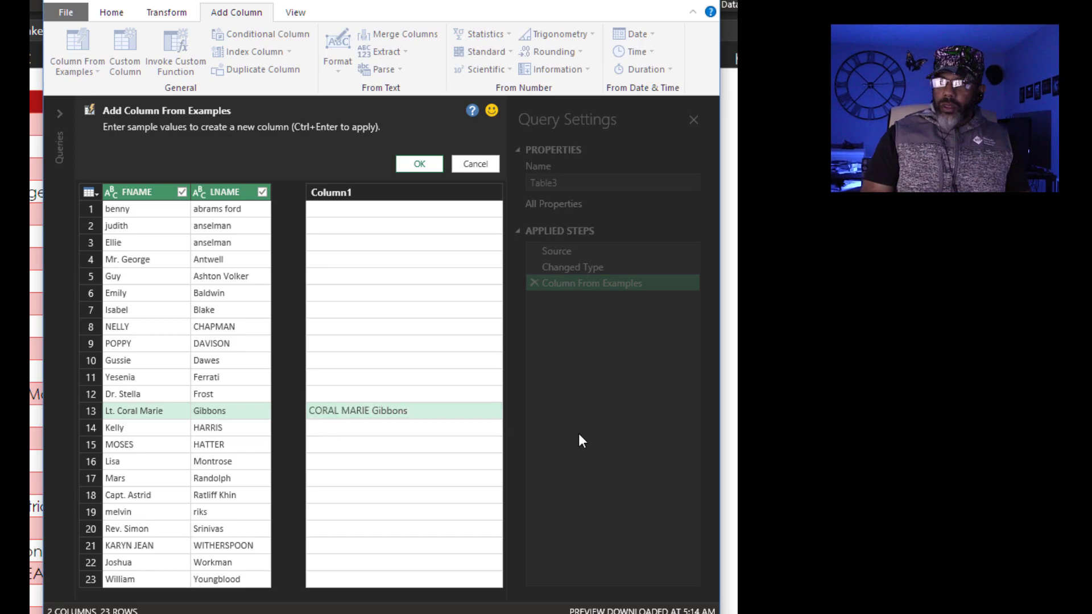
key(Return)
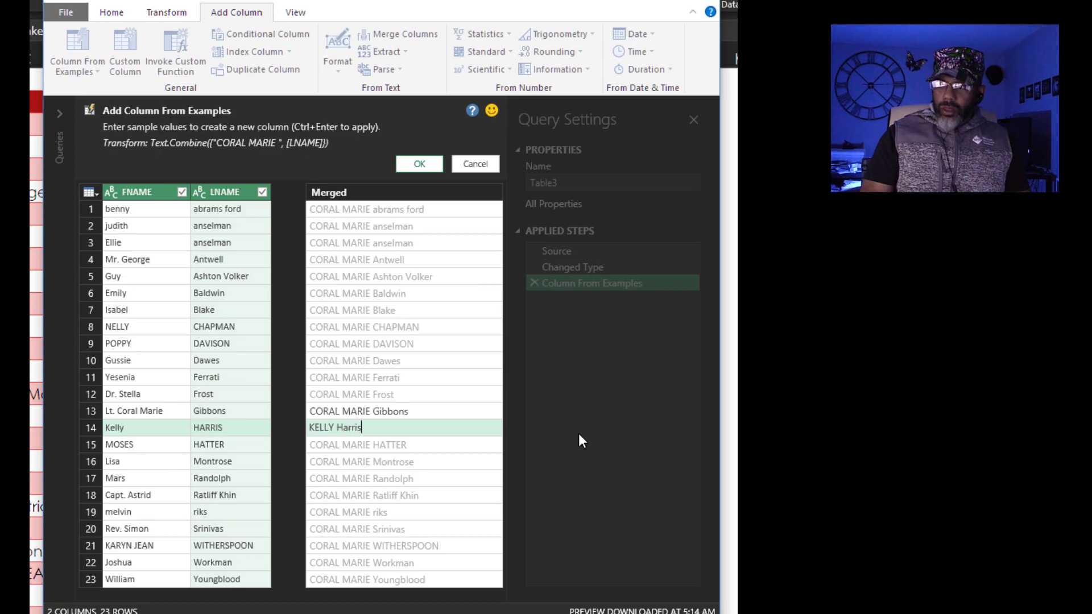
key(Return)
key(Up)
key(Up)
key(Up)
key(Return)
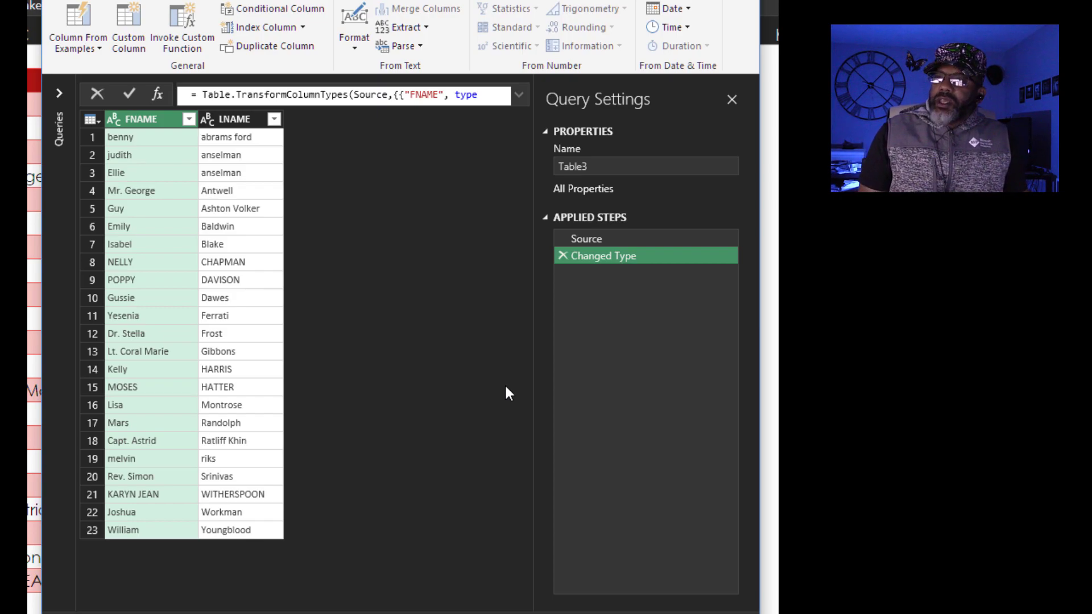
Start a new example column with initials BAF and CMG in row 13
click(84, 25)
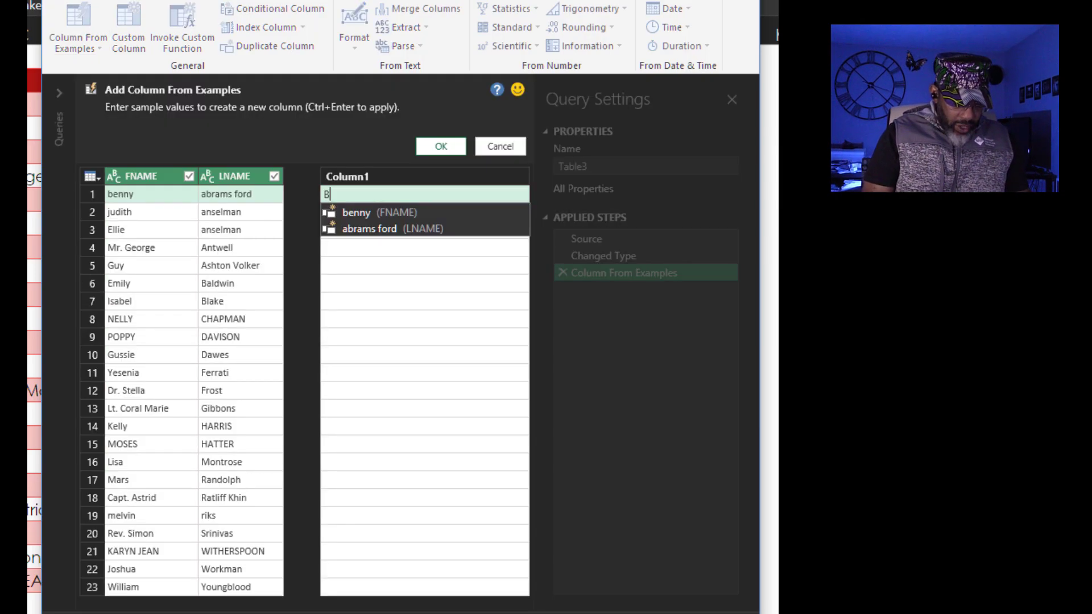
text(AF)
key(Return)
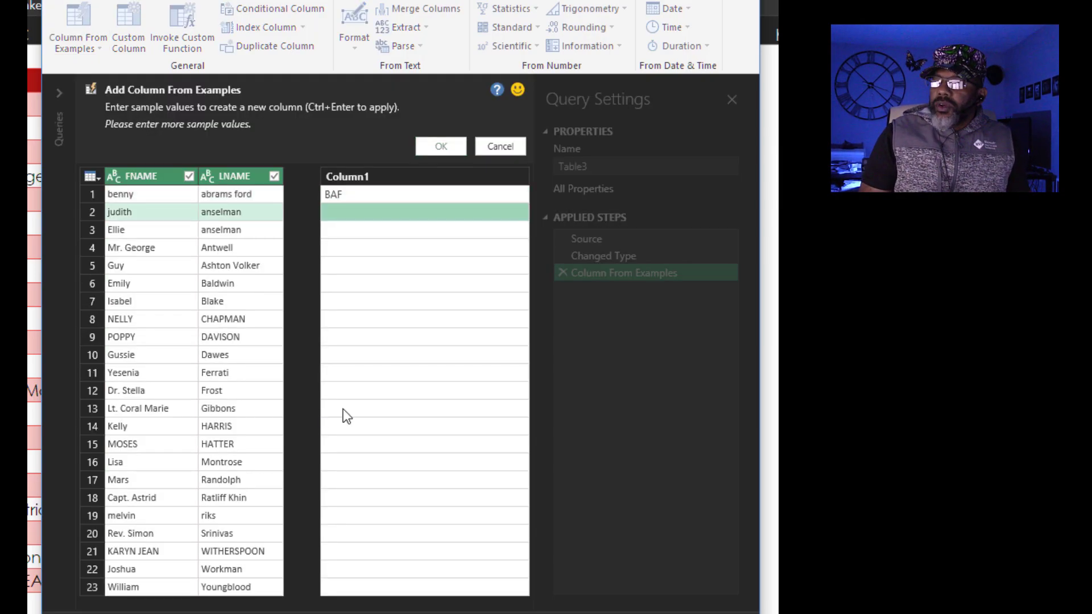
click(343, 410)
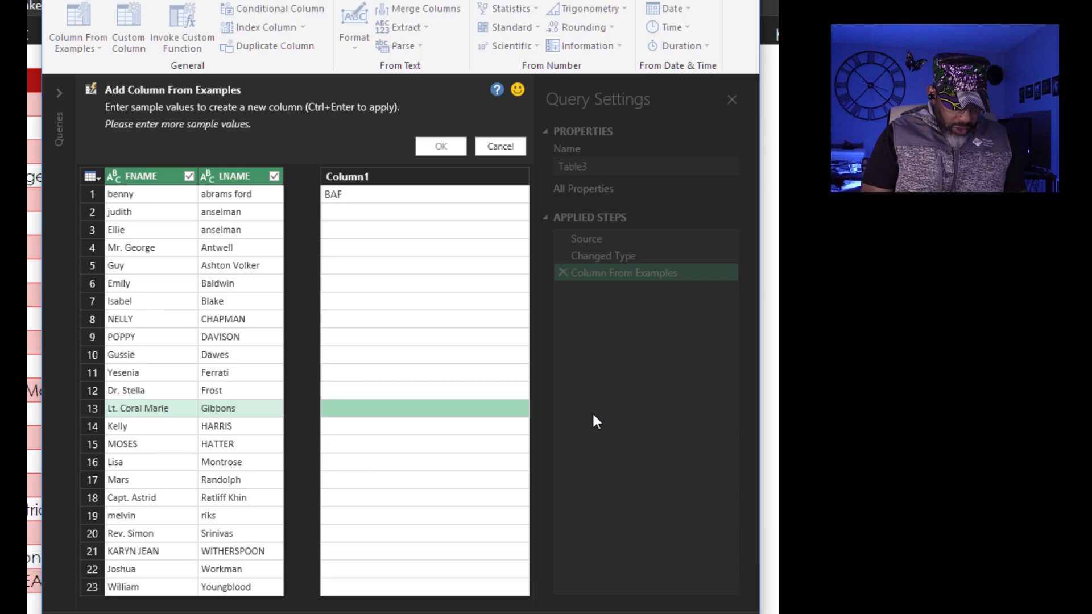
text(CMG)
key(Return)
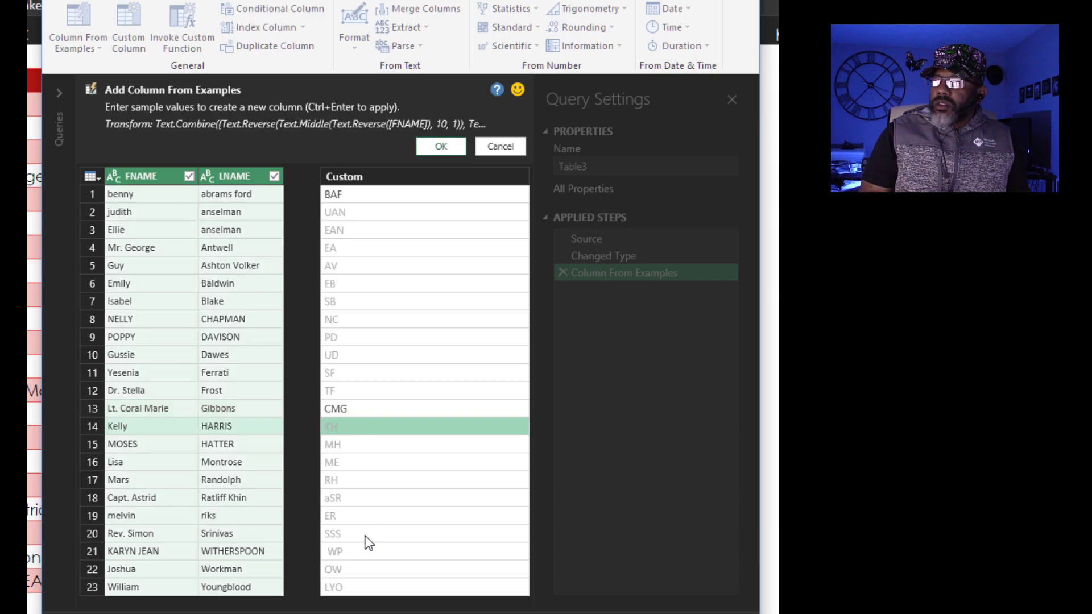
Add initials examples SS in row 20, ARK in row 18 and KJW in row 21
click(366, 535)
text(SS)
click(365, 498)
text(ARK)
key(Return)
click(374, 552)
text(KJW)
click(380, 586)
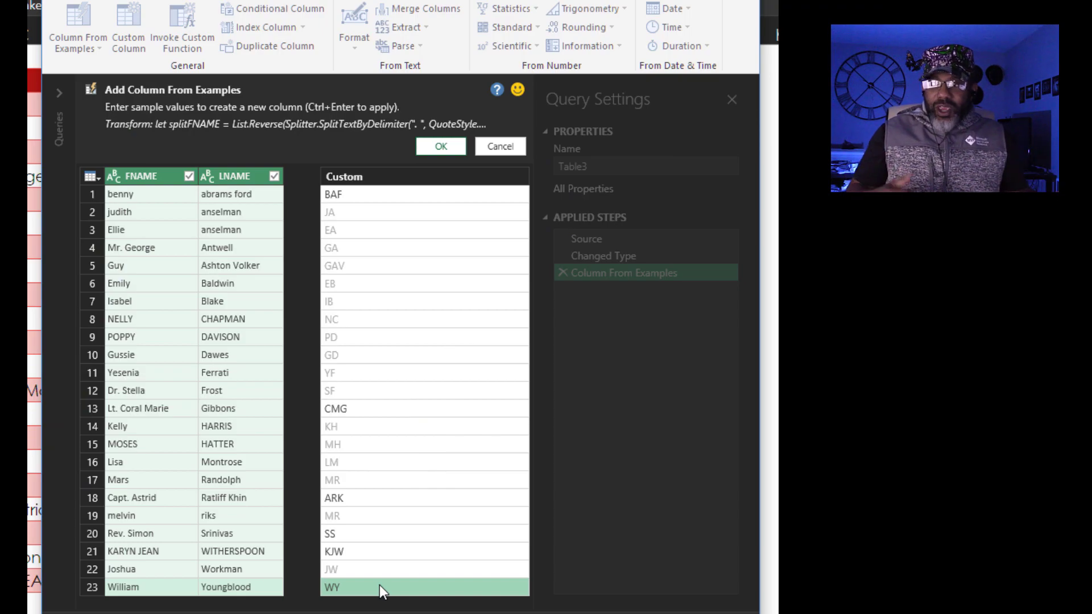
Keep the Custom initials column, Close & Load to the workbook, then select the parts table
click(450, 146)
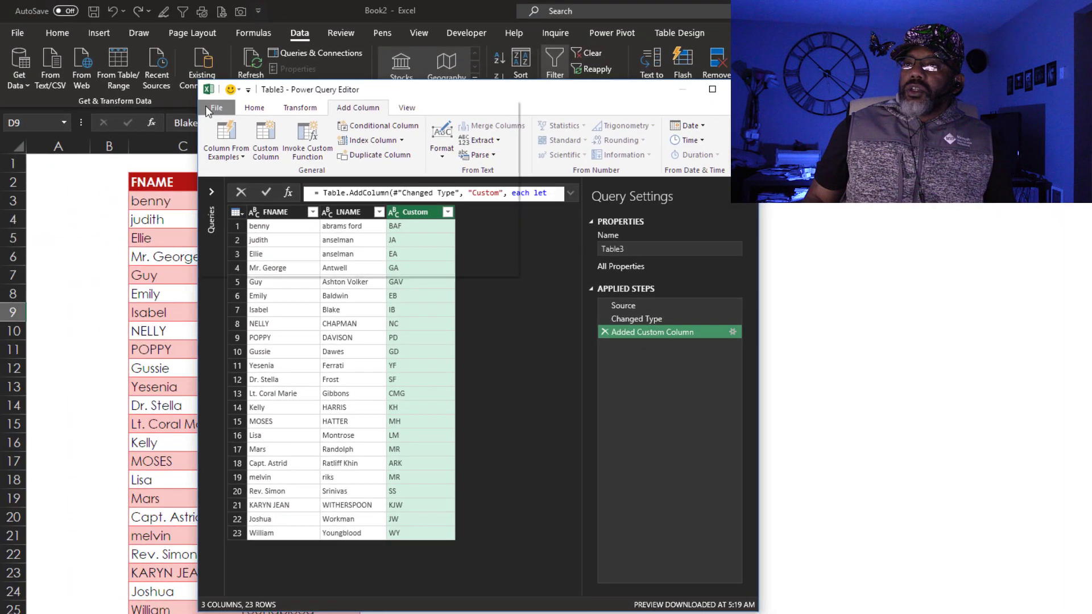
click(186, 83)
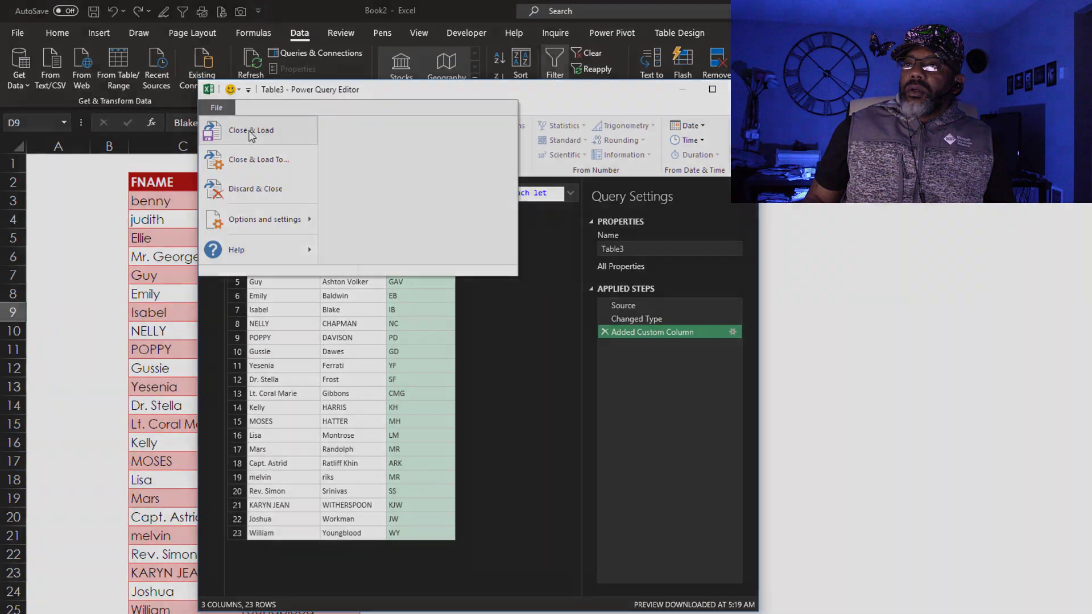
click(251, 136)
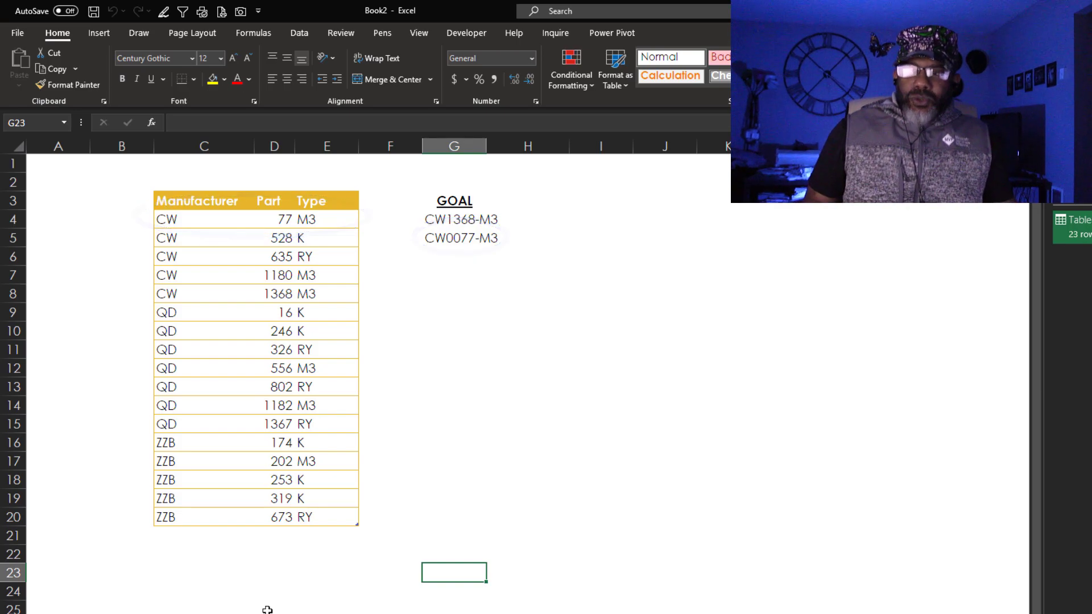
click(239, 256)
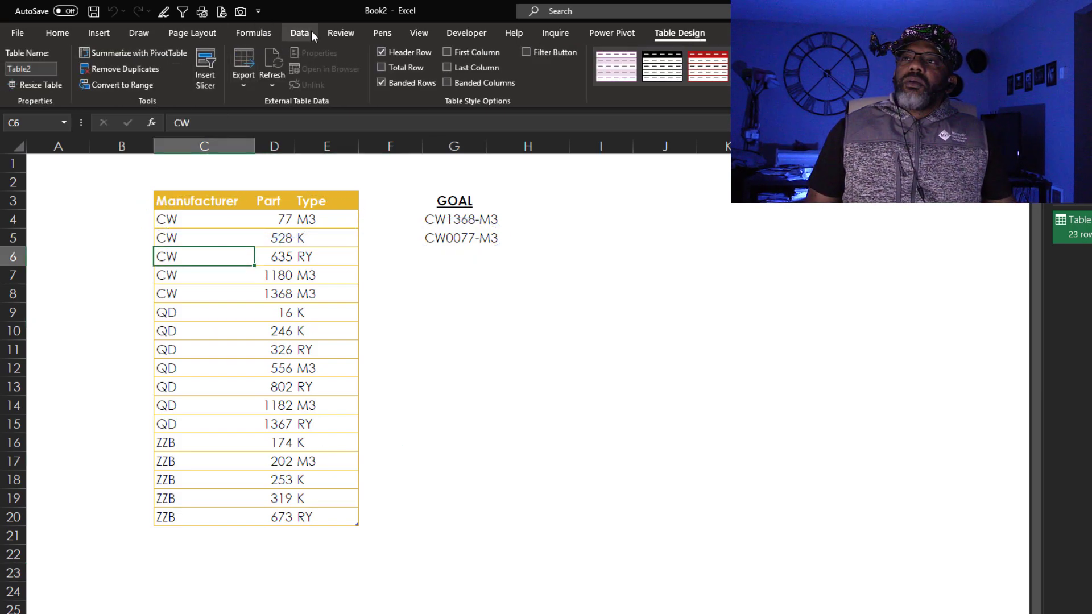
Load the parts table into Power Query and start a Column From Examples
click(307, 32)
click(112, 63)
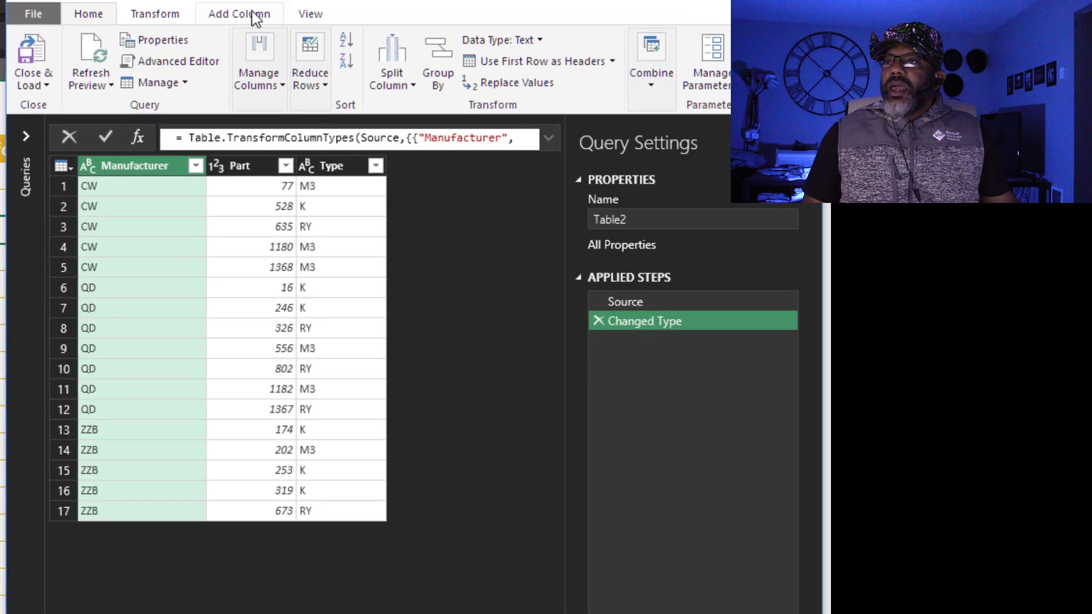
click(281, 39)
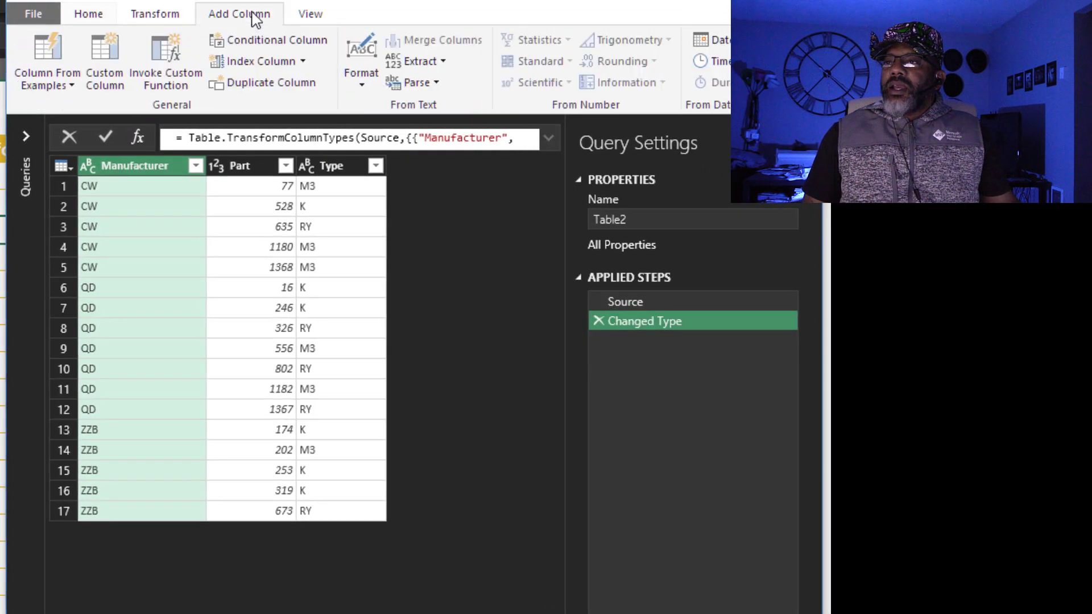
click(58, 51)
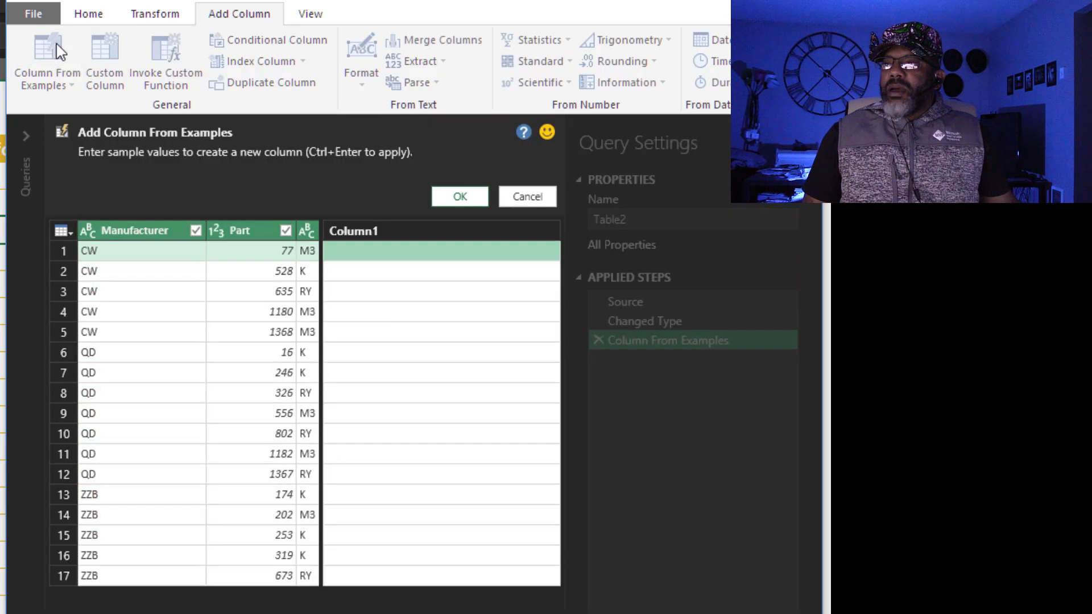
Enter part-code examples CW1180-M3 in row 4 and QD0246-K in row 7
click(379, 314)
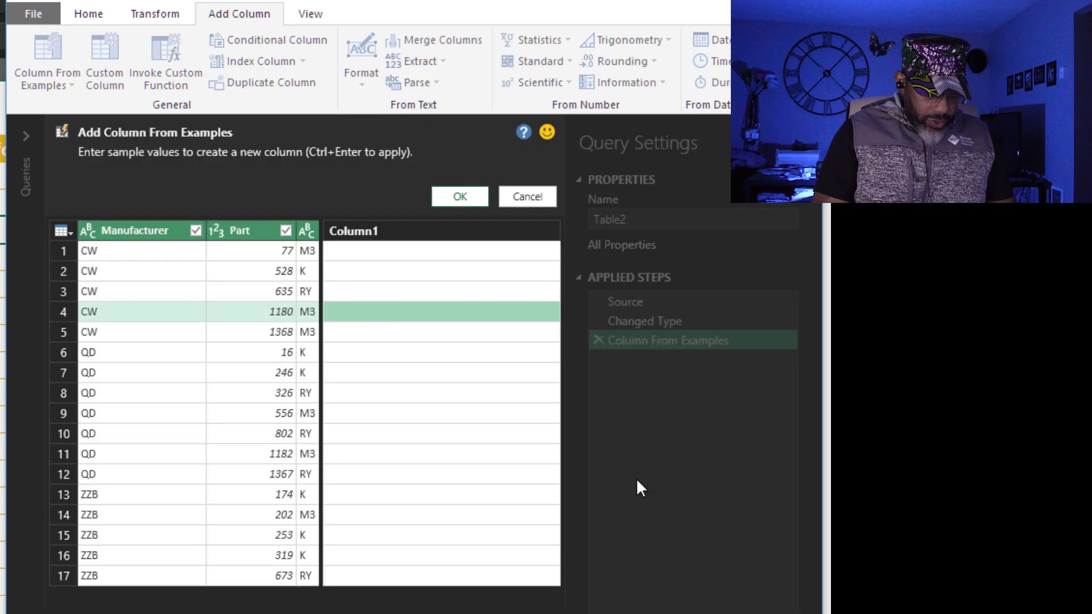
text(CW)
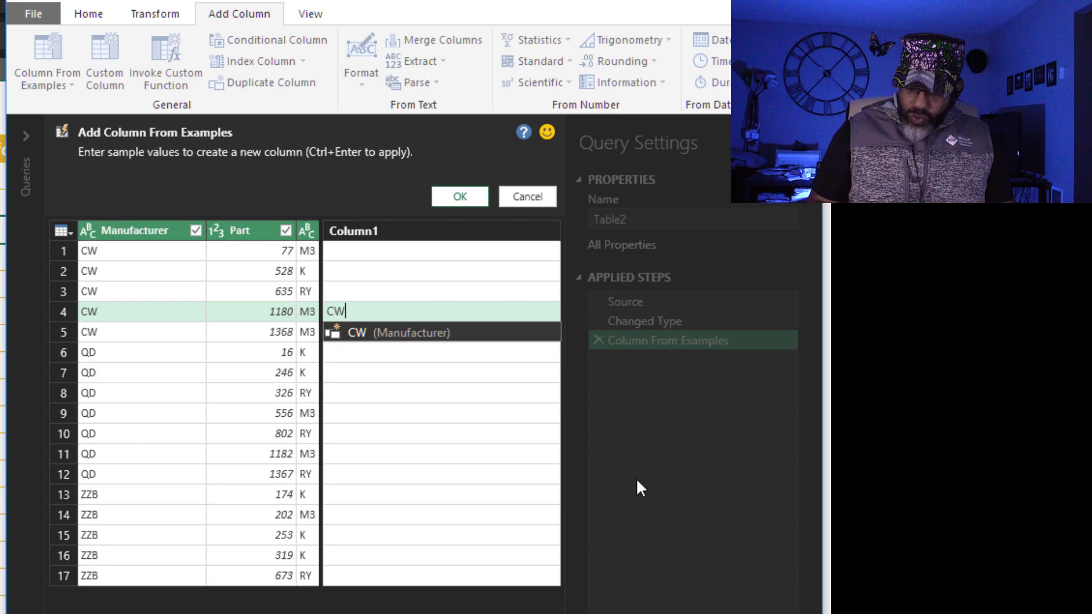
text(1180)
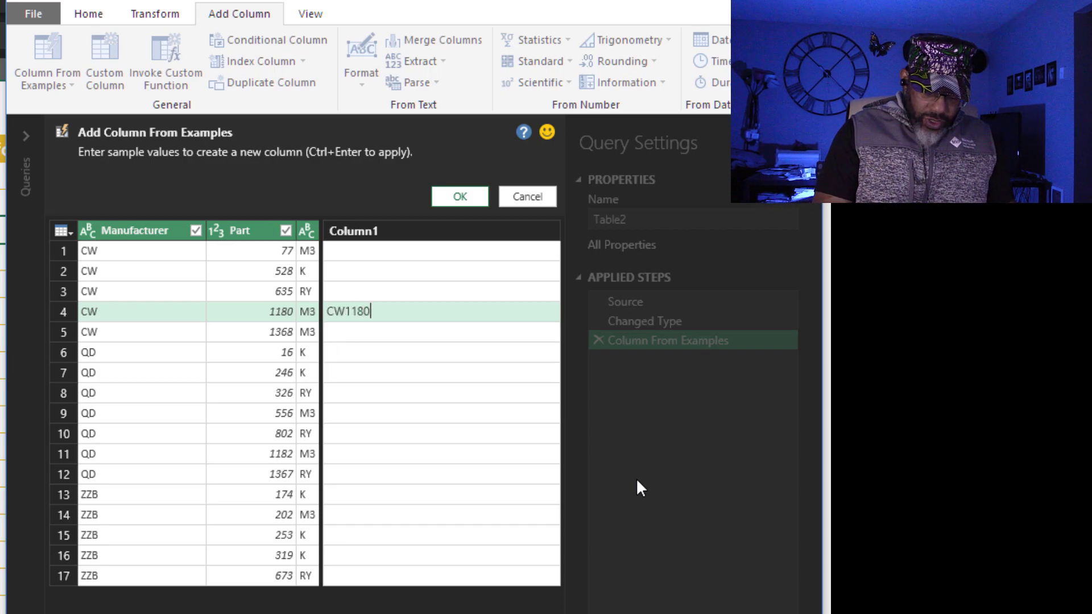
text(-M3)
click(370, 379)
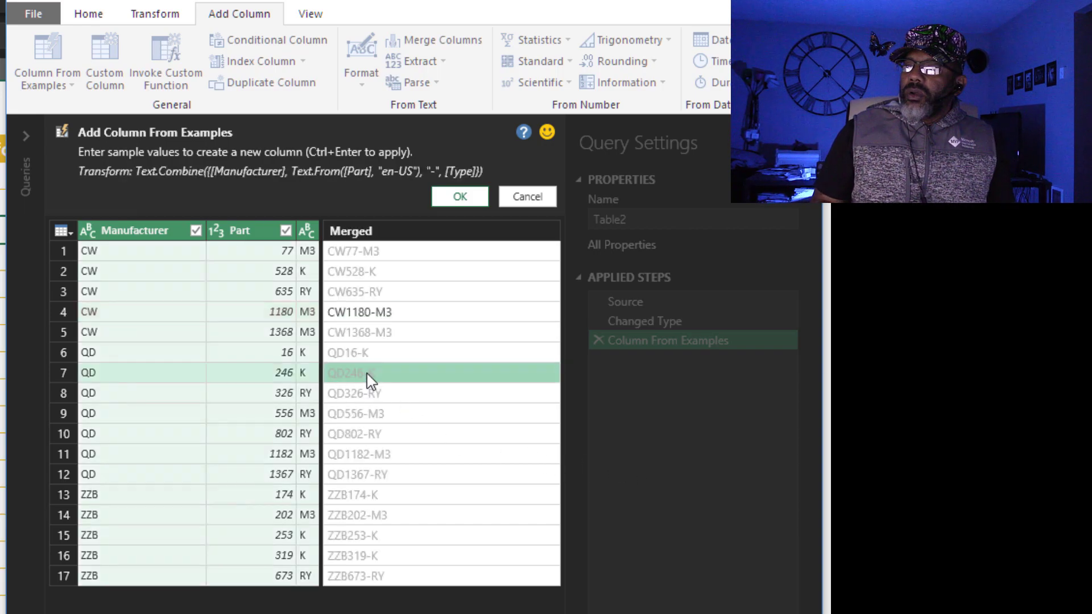
text(QD)
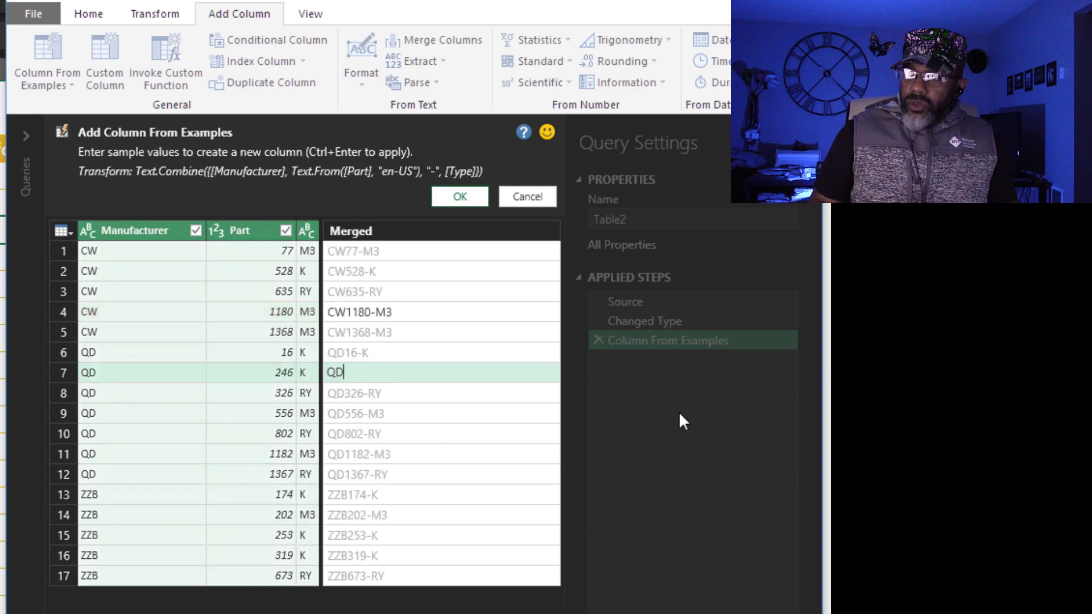
text(0246)
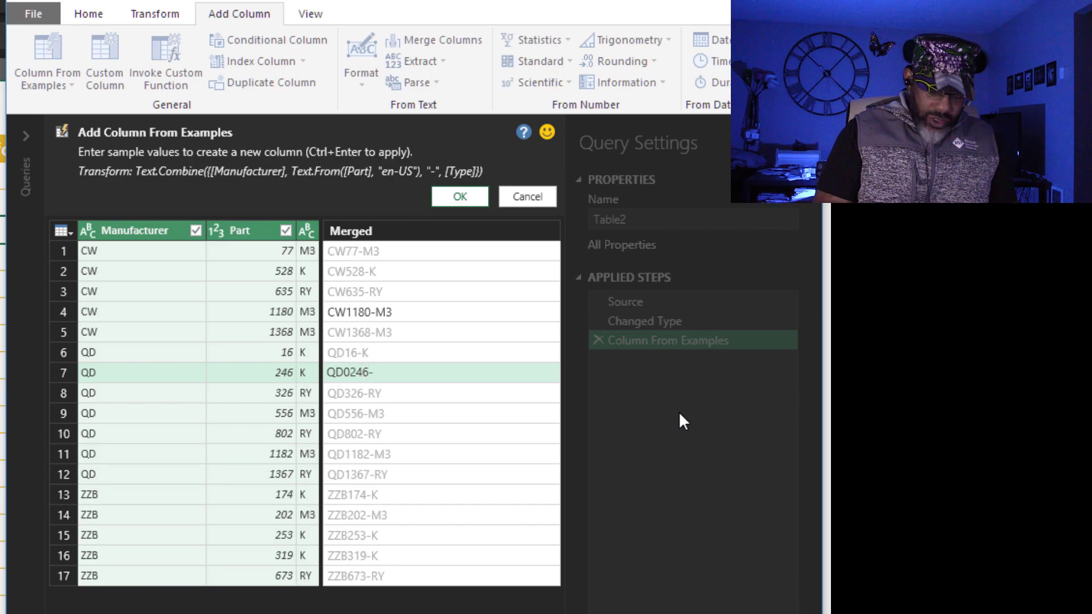
text(-K)
key(Return)
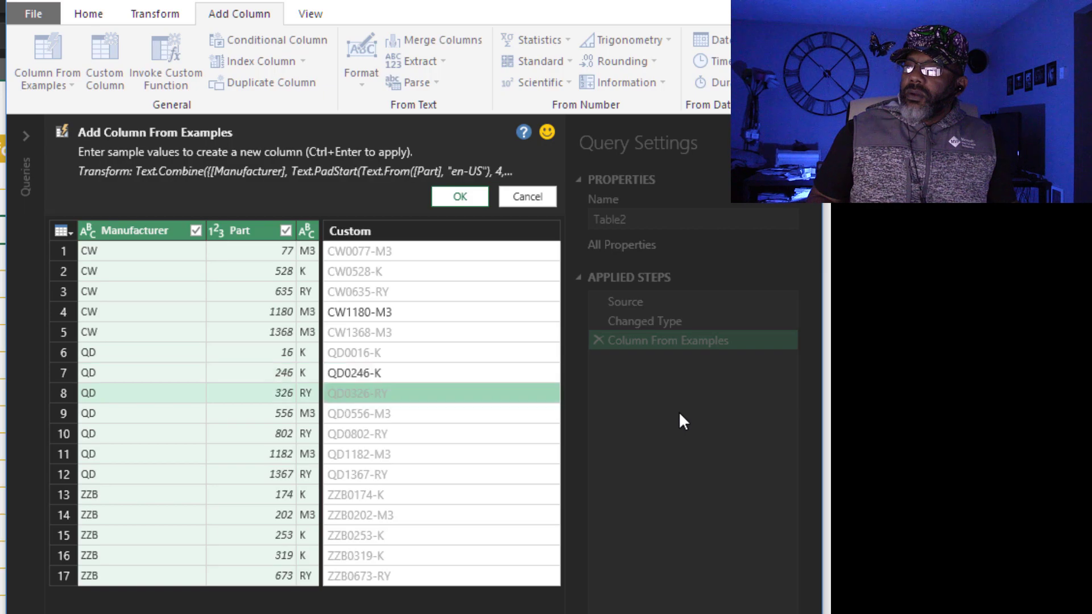